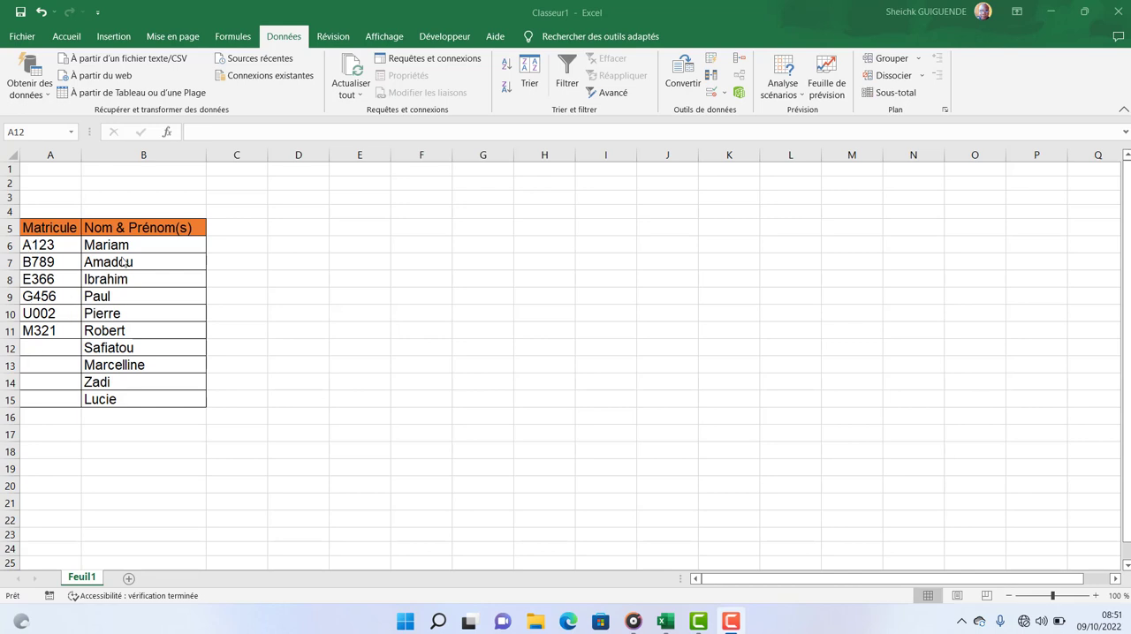
# Fill in two new unique matricule numbers in cells A12 and A13.
pyautogui.click(63, 354)
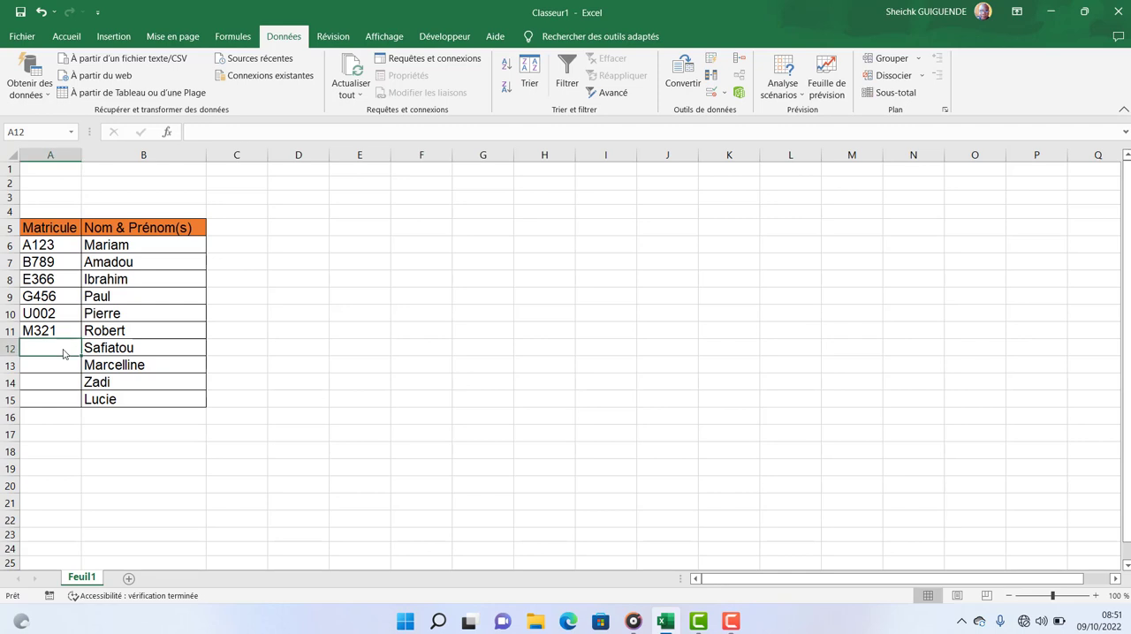
pyautogui.write('T254')
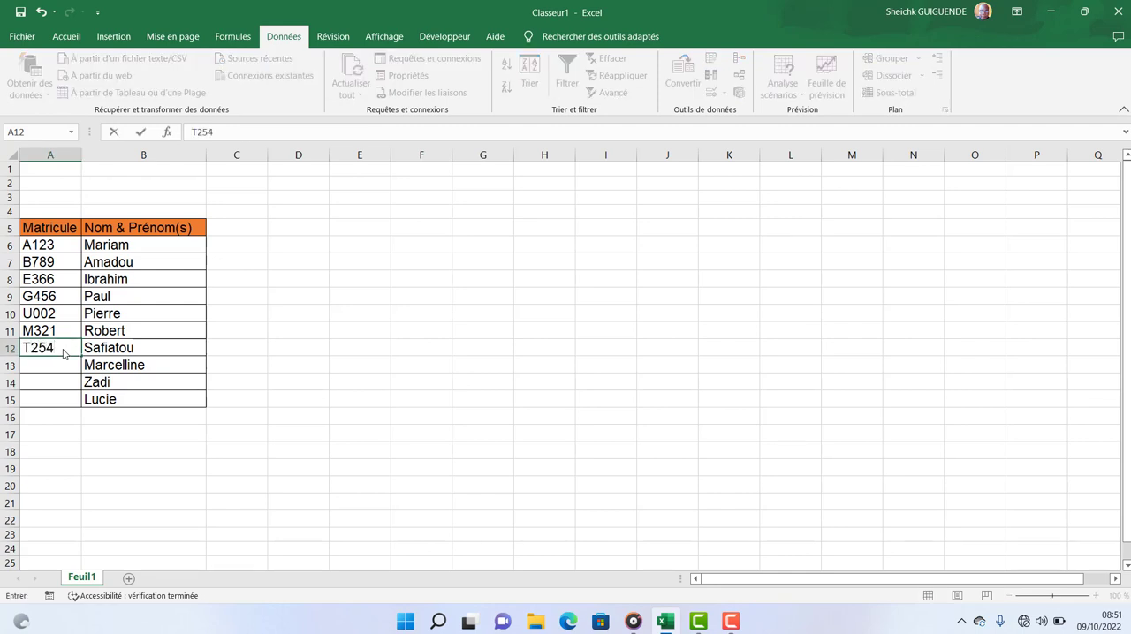
pyautogui.press('Return')
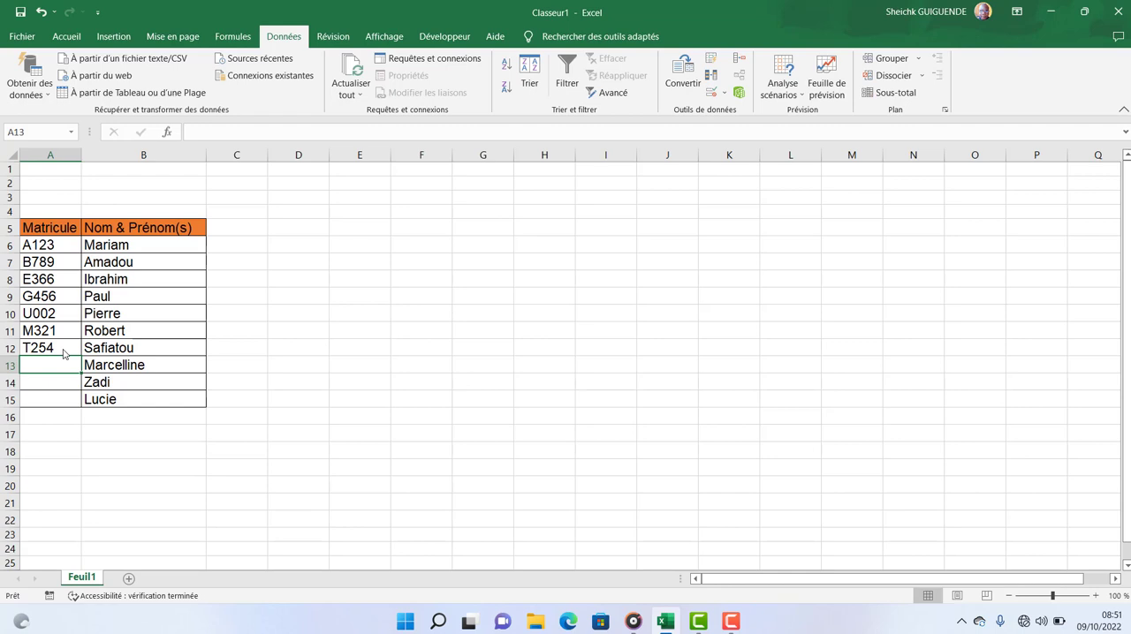
pyautogui.write('P')
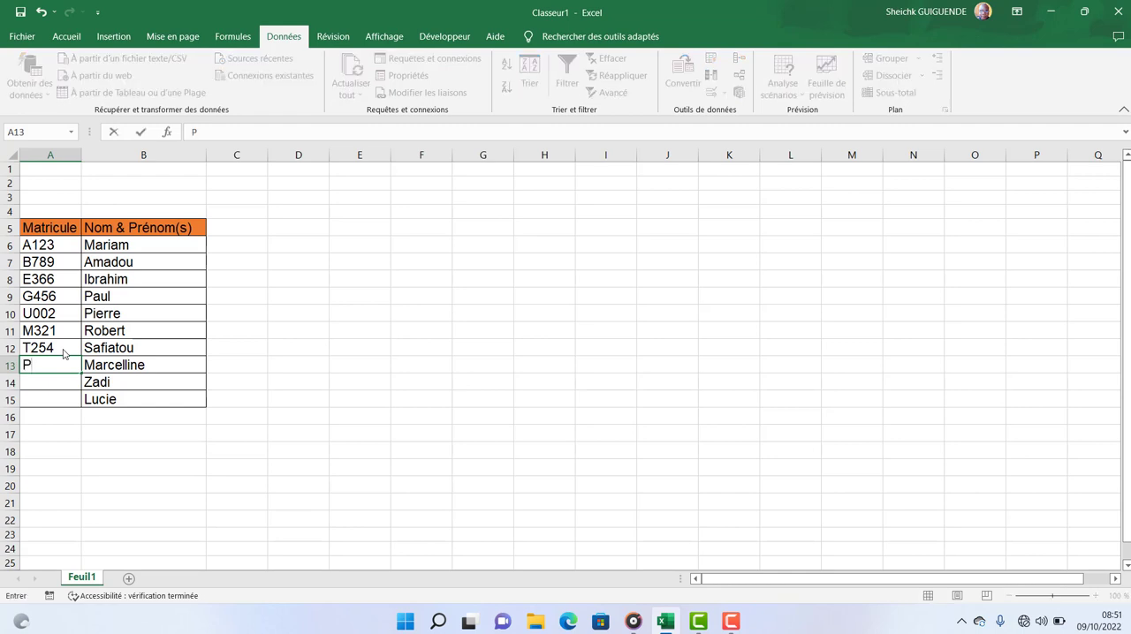
pyautogui.write('250')
pyautogui.press('Return')
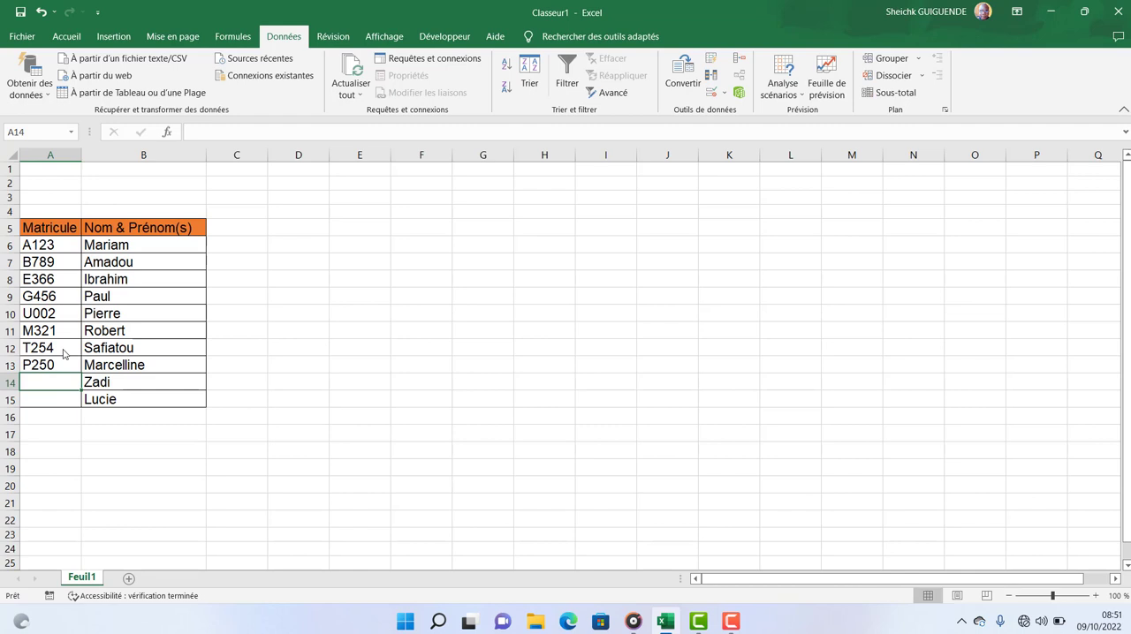
# Try to enter the matricule from A13 again in cell A14, and cancel the entry.
pyautogui.write('P')
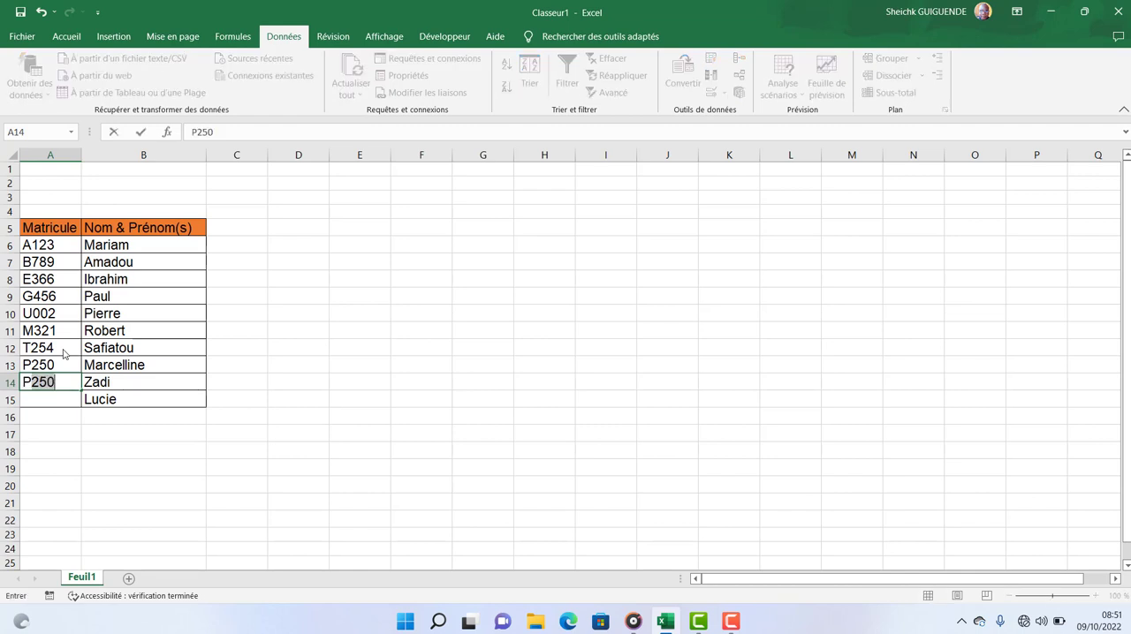
pyautogui.press('Return')
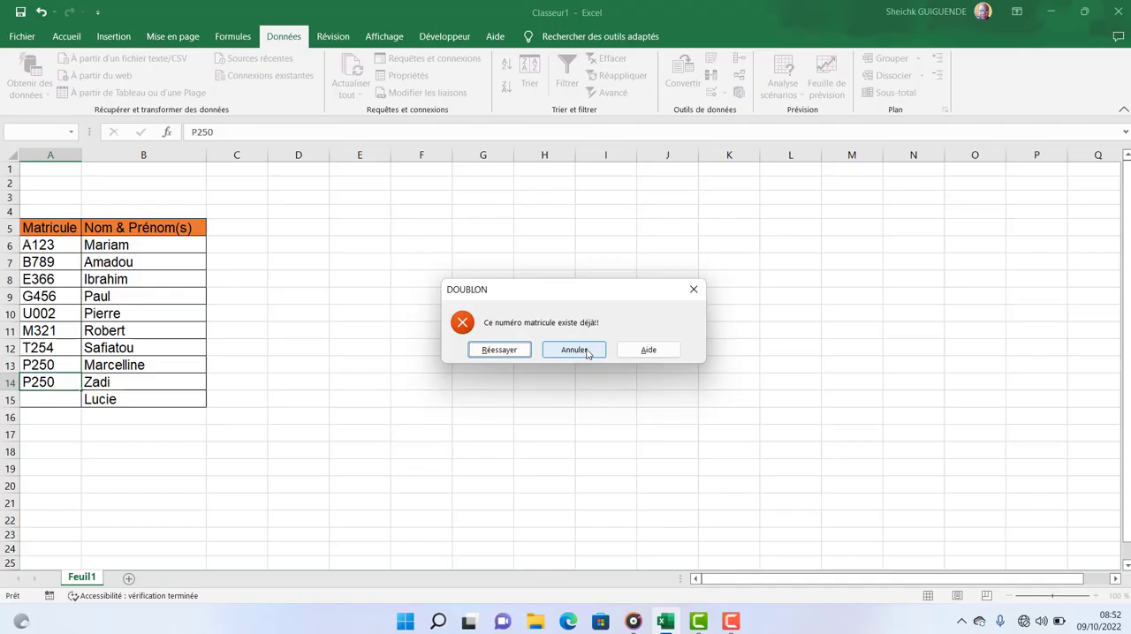
pyautogui.click(585, 352)
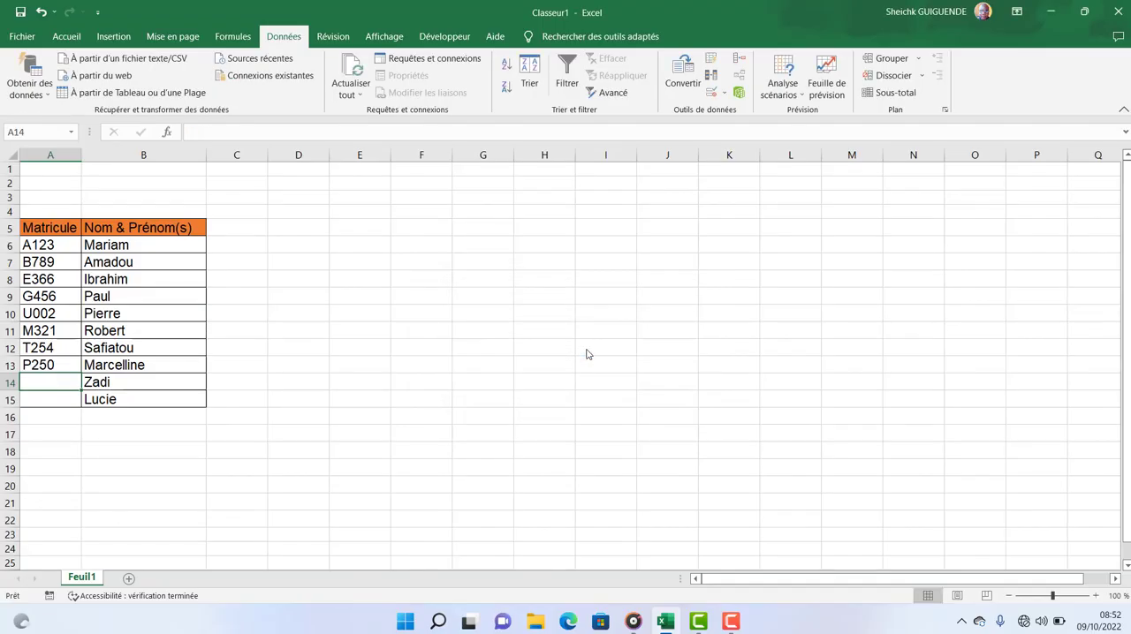
pyautogui.click(507, 330)
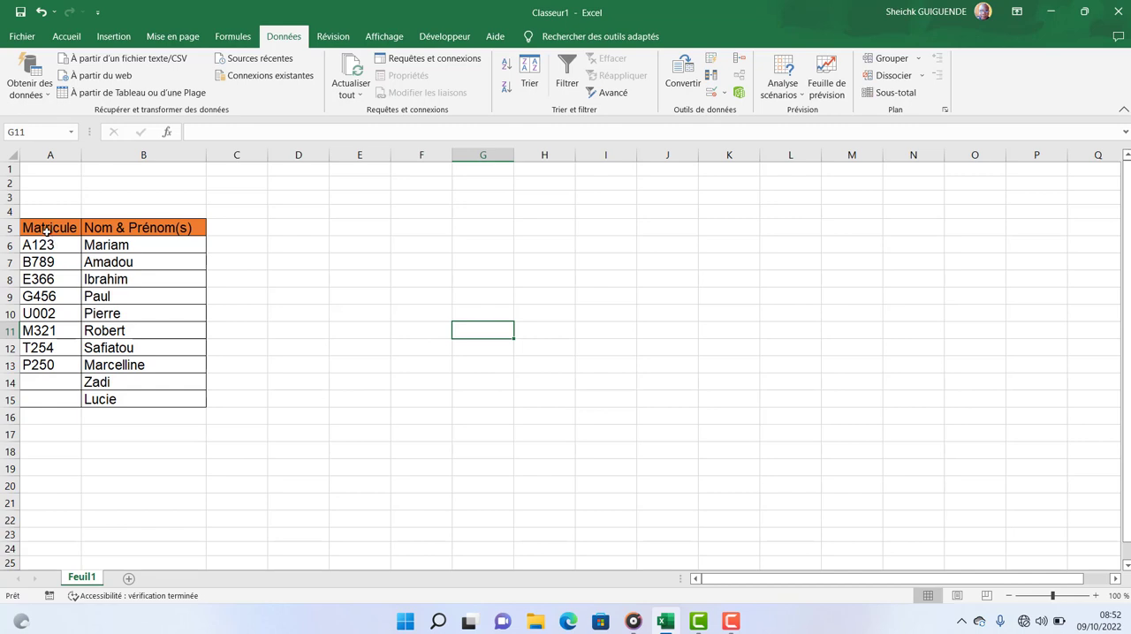
# Copy the table A5:B15 to I5 as values only and widen column J to fit its header.
pyautogui.moveTo(46, 228); pyautogui.dragTo(159, 397)
pyautogui.rightClick(164, 281)
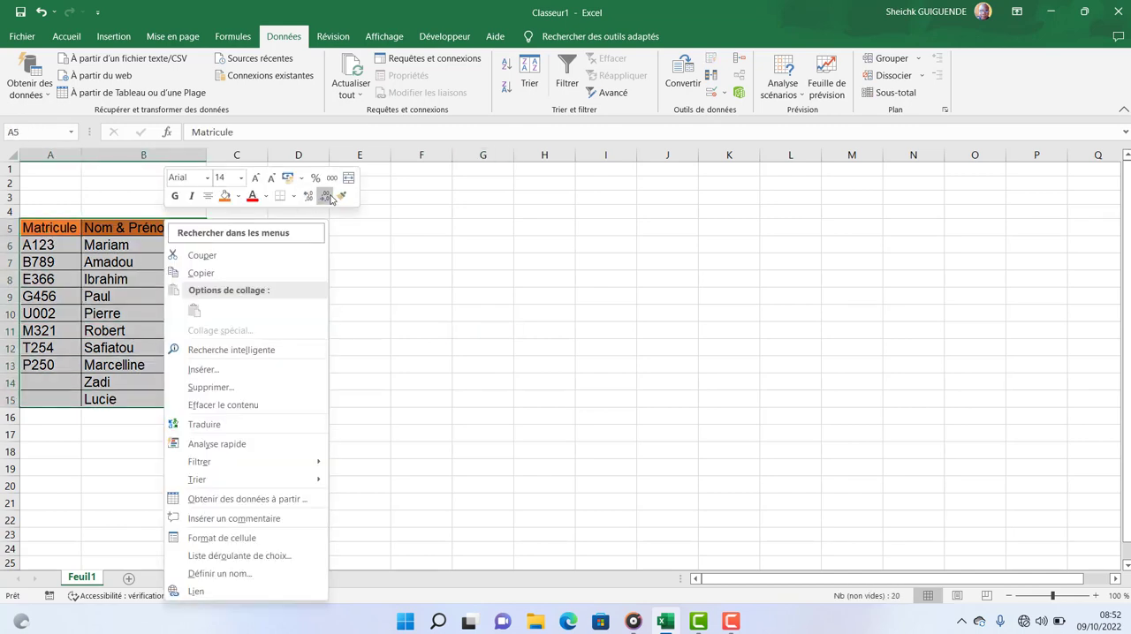
pyautogui.click(210, 273)
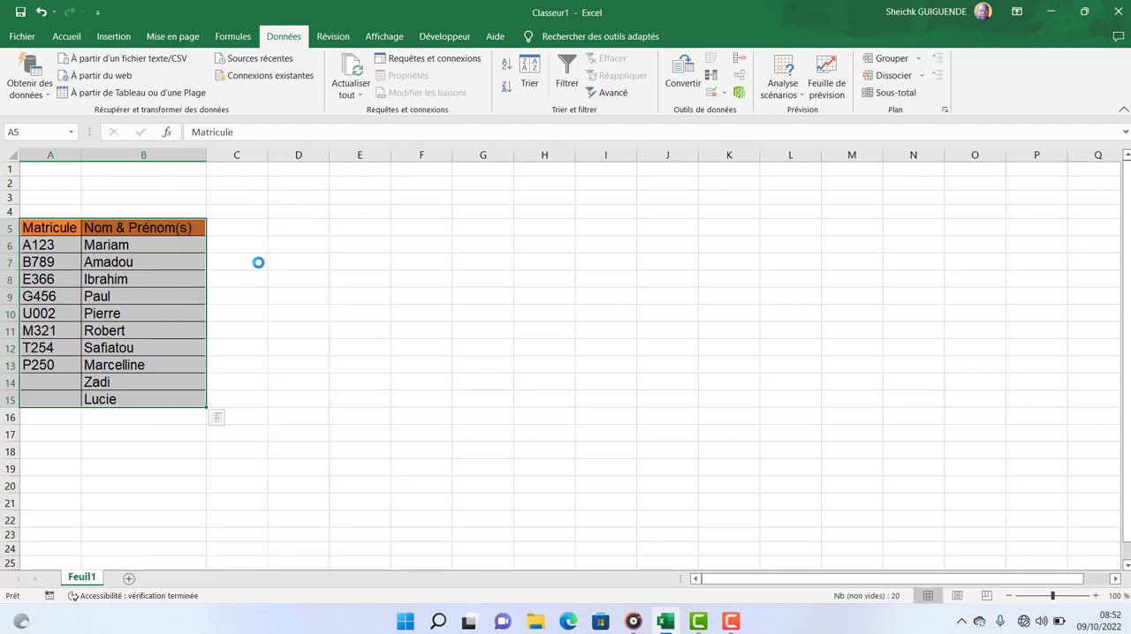
pyautogui.click(588, 227)
pyautogui.rightClick(588, 228)
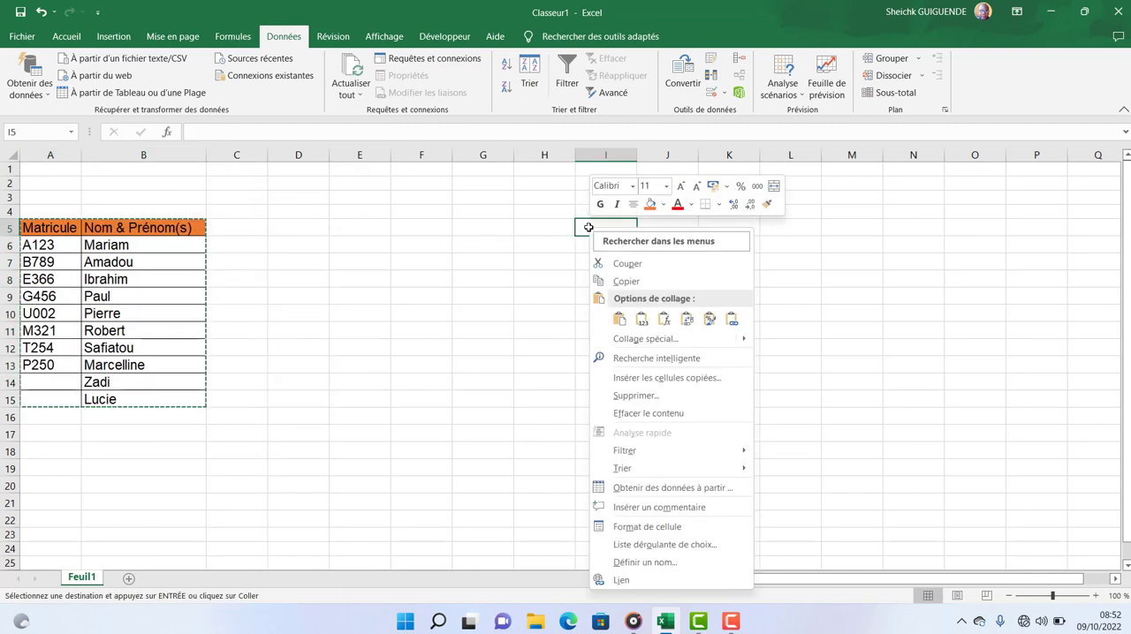
pyautogui.click(641, 318)
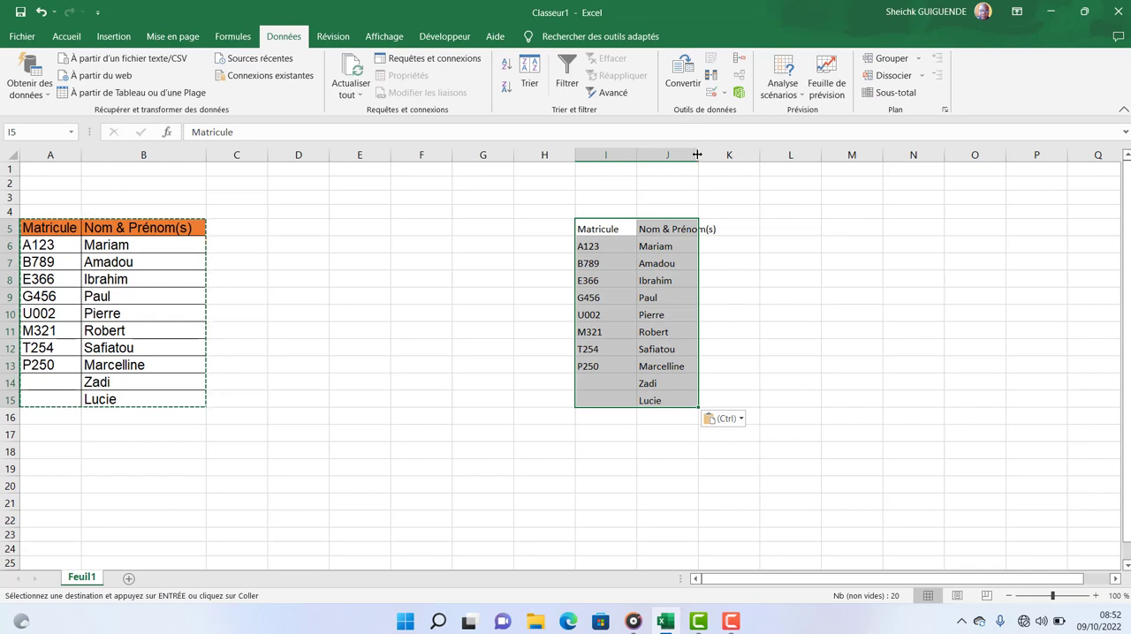
pyautogui.moveTo(699, 155); pyautogui.dragTo(754, 150)
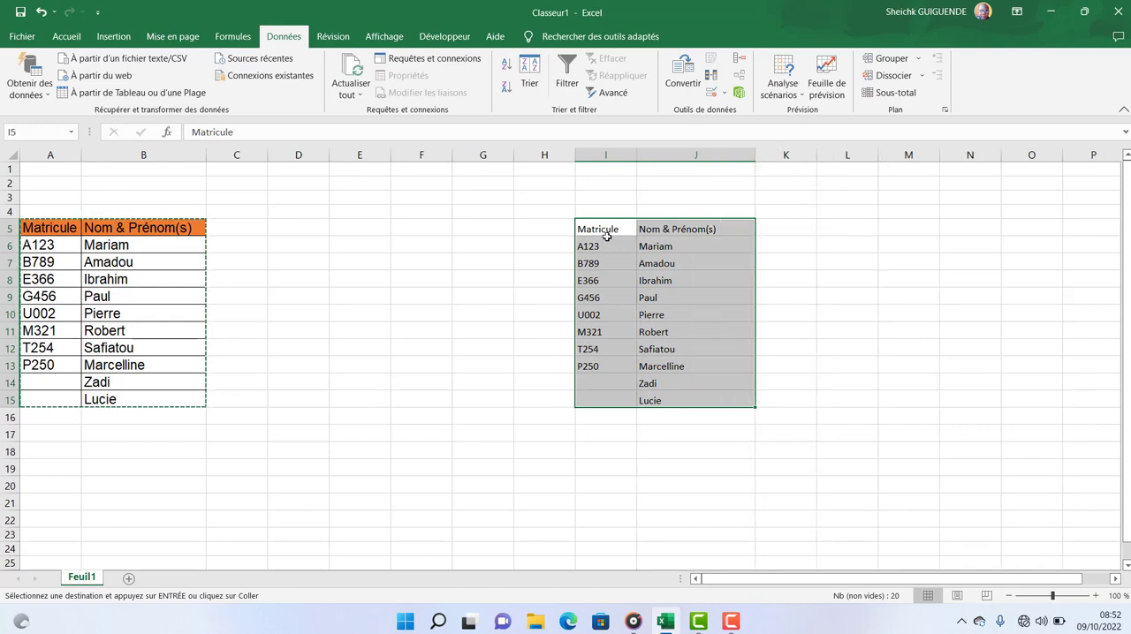
# Format the copied table I5:J15 in Arial size 12 with borders around all cells.
pyautogui.moveTo(603, 238); pyautogui.dragTo(664, 399)
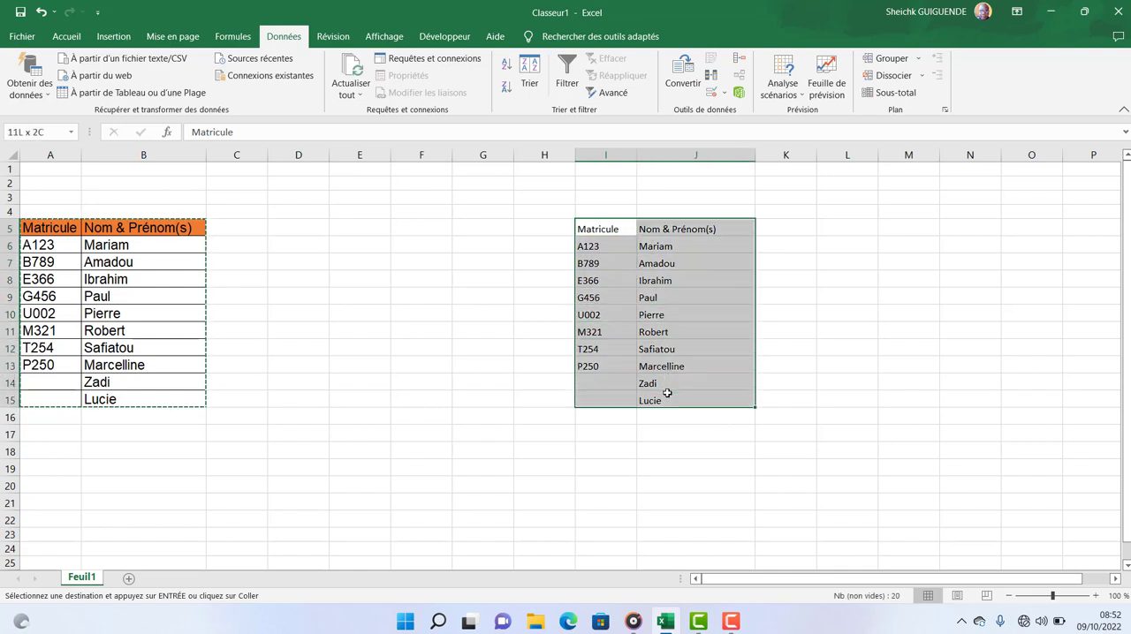
pyautogui.click(66, 36)
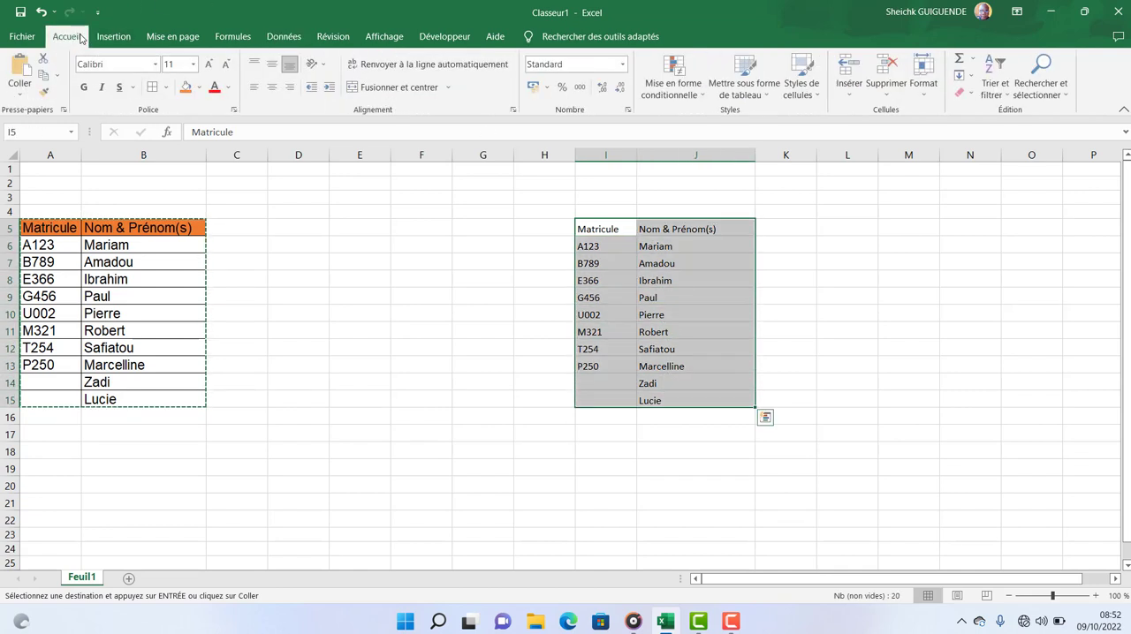
pyautogui.click(158, 65)
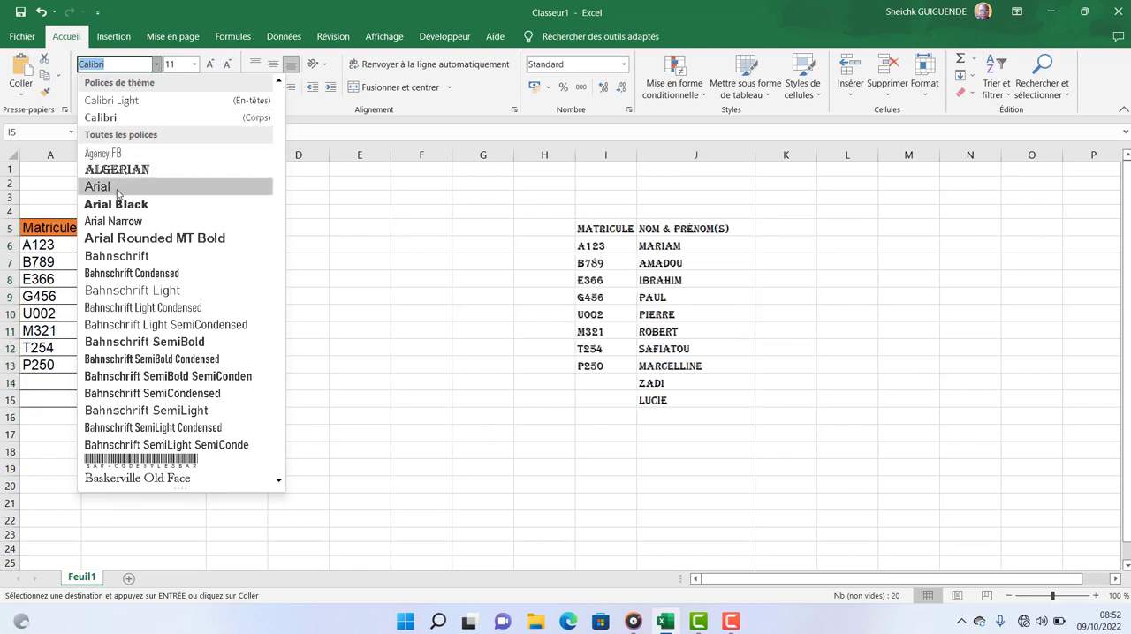
pyautogui.click(101, 185)
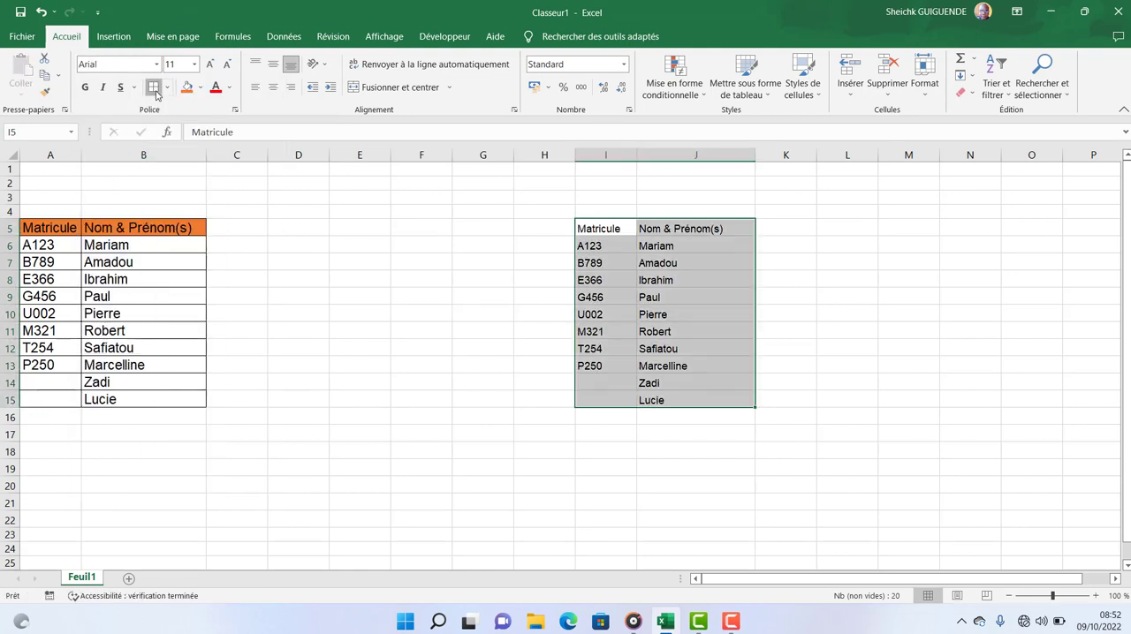
pyautogui.click(154, 87)
pyautogui.click(209, 64)
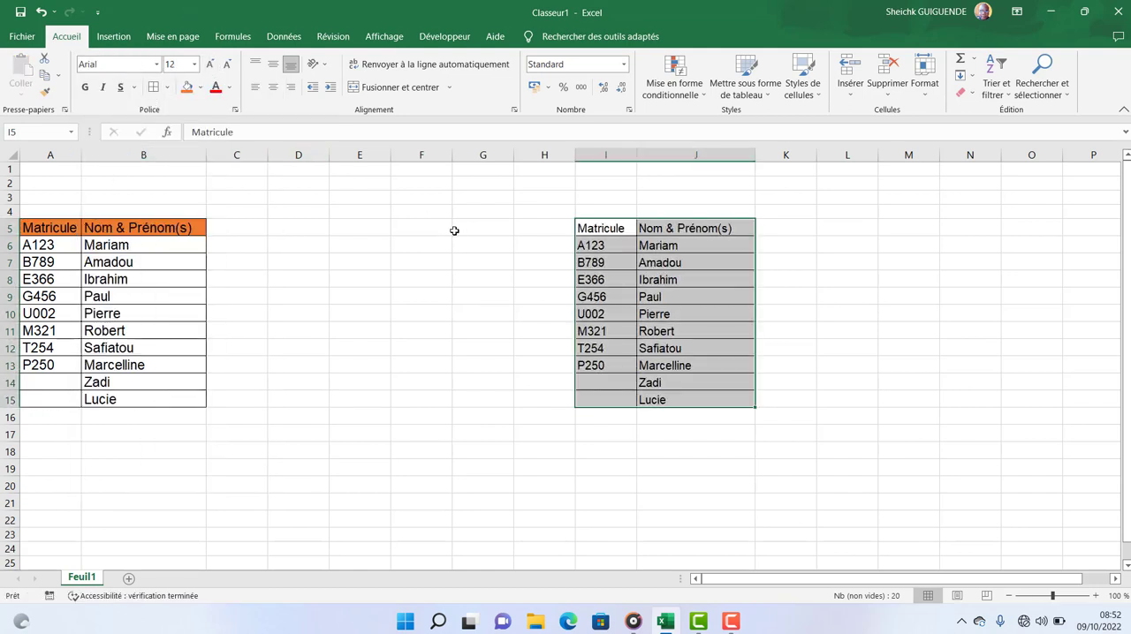
# Fill the header cells I5:J5 with the standard orange colour and make their text bold.
pyautogui.moveTo(746, 229); pyautogui.dragTo(602, 228)
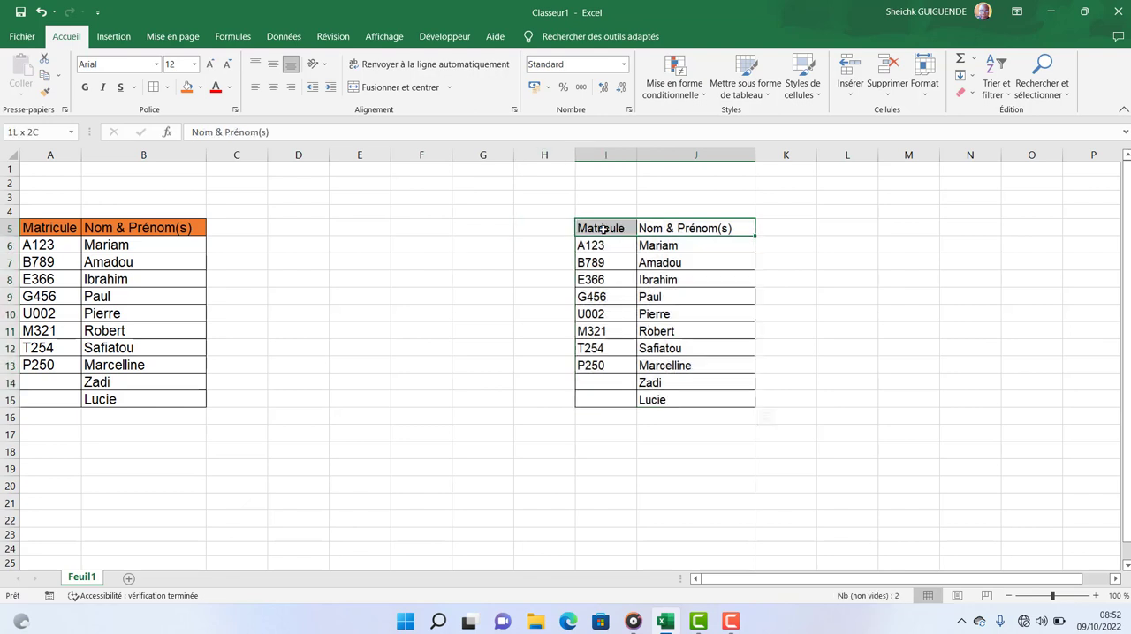
pyautogui.click(200, 87)
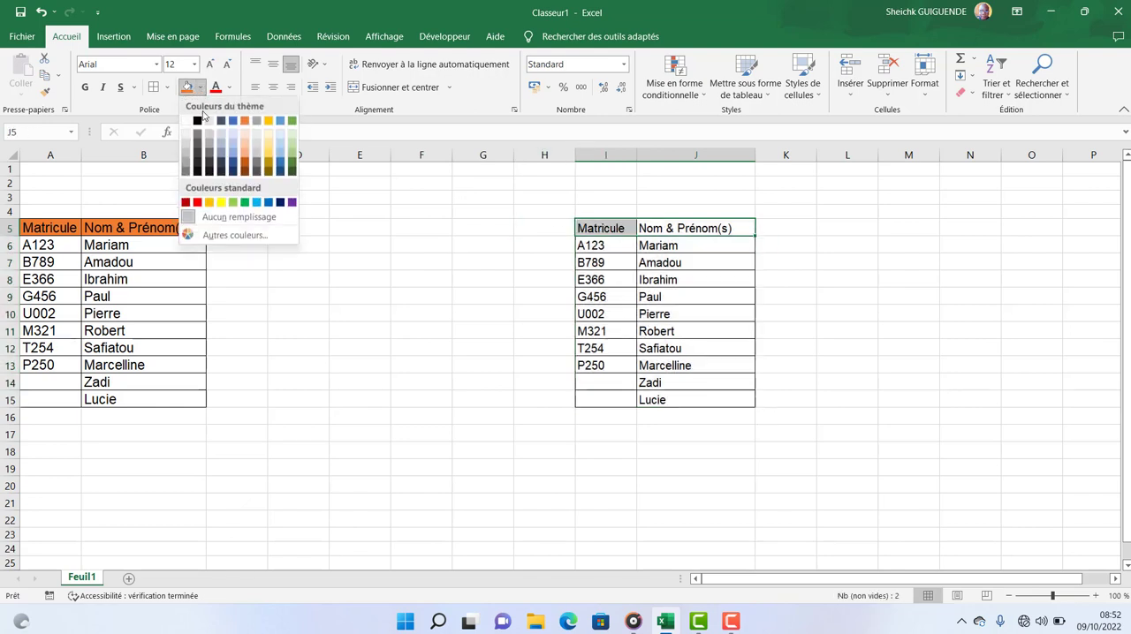
pyautogui.click(210, 203)
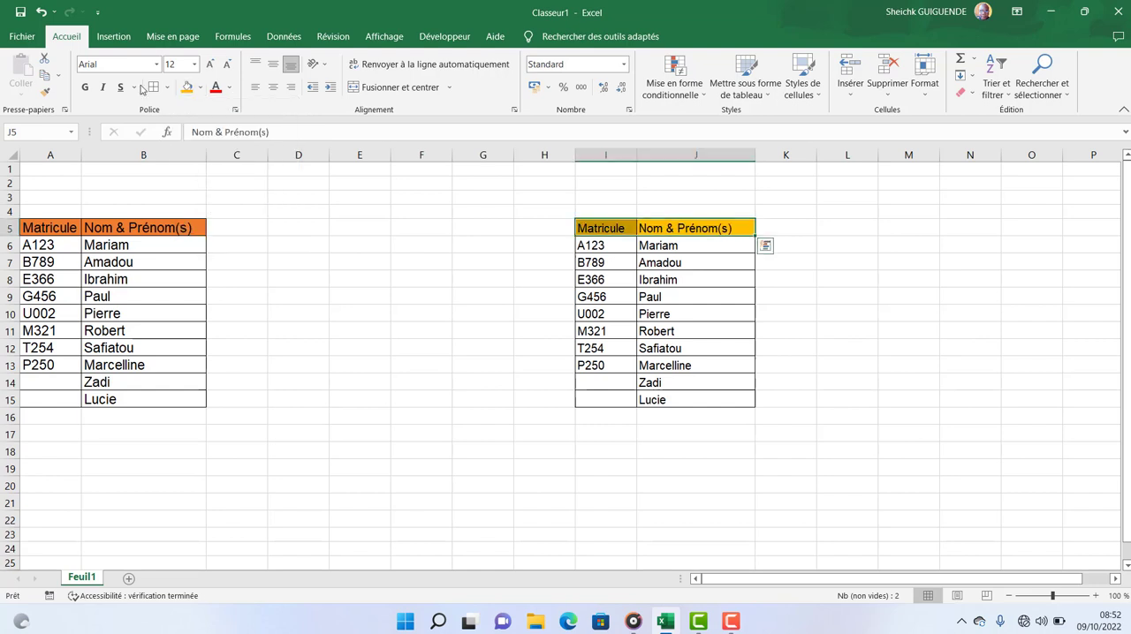
pyautogui.click(85, 88)
pyautogui.click(749, 297)
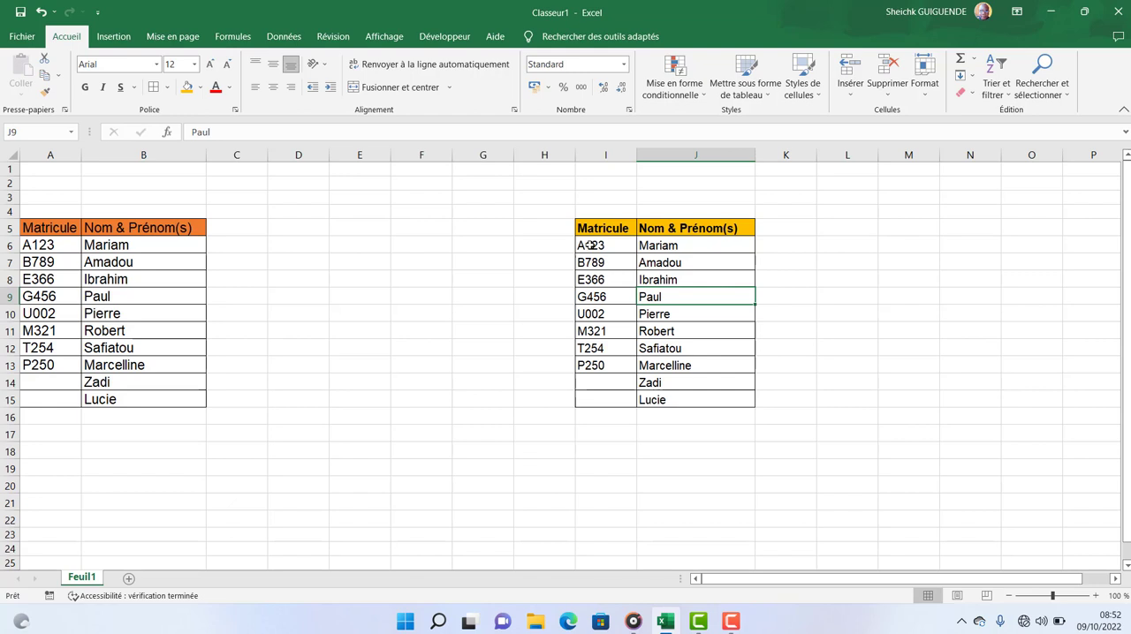
# Start a data validation rule for the matricule cells I6:I15 with Personnalisé as the allowed type.
pyautogui.moveTo(591, 246); pyautogui.dragTo(616, 394)
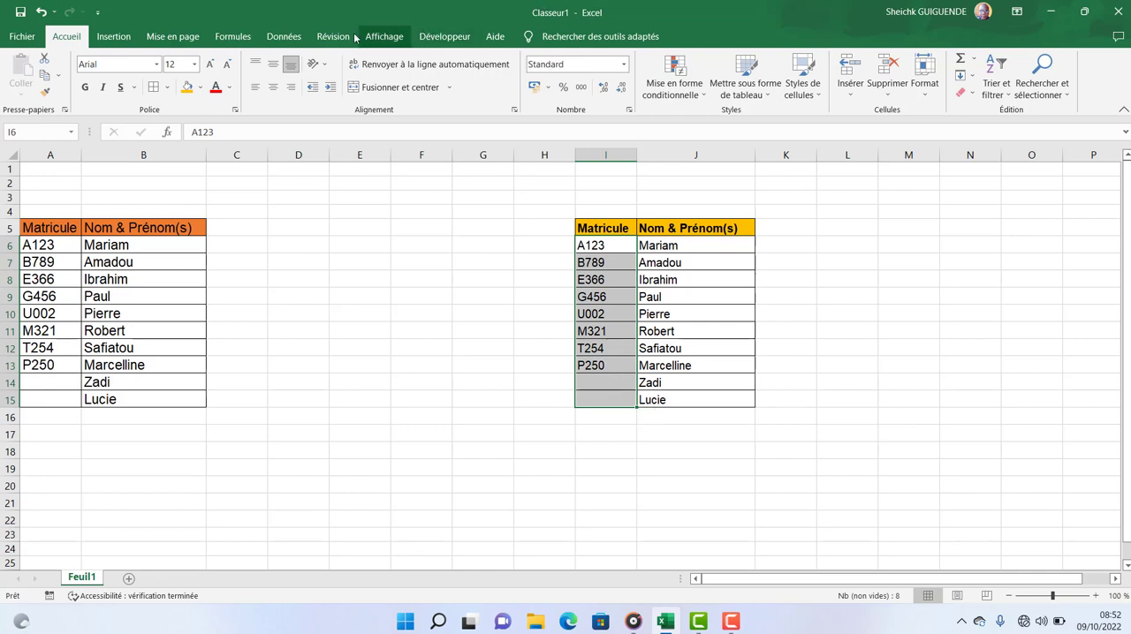
pyautogui.click(274, 39)
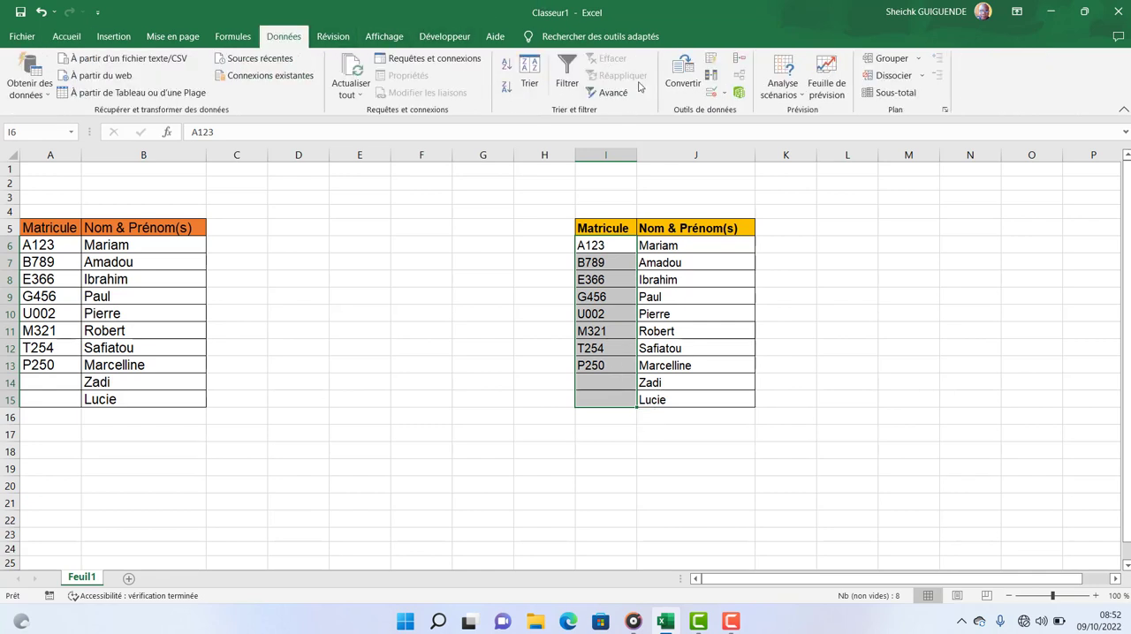
pyautogui.click(717, 97)
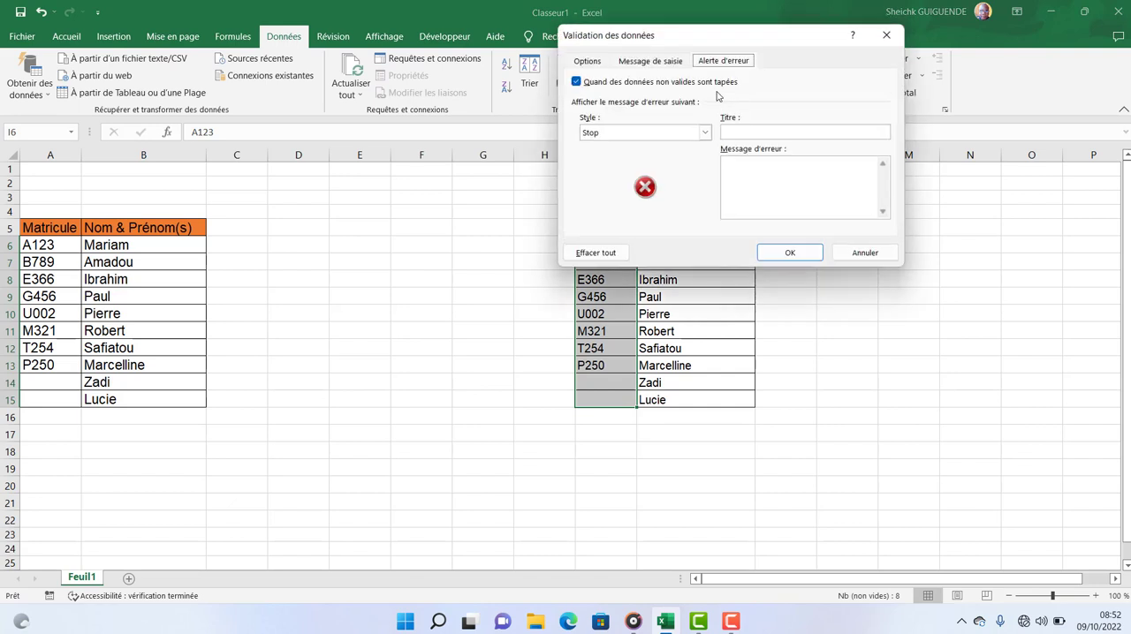
pyautogui.click(586, 61)
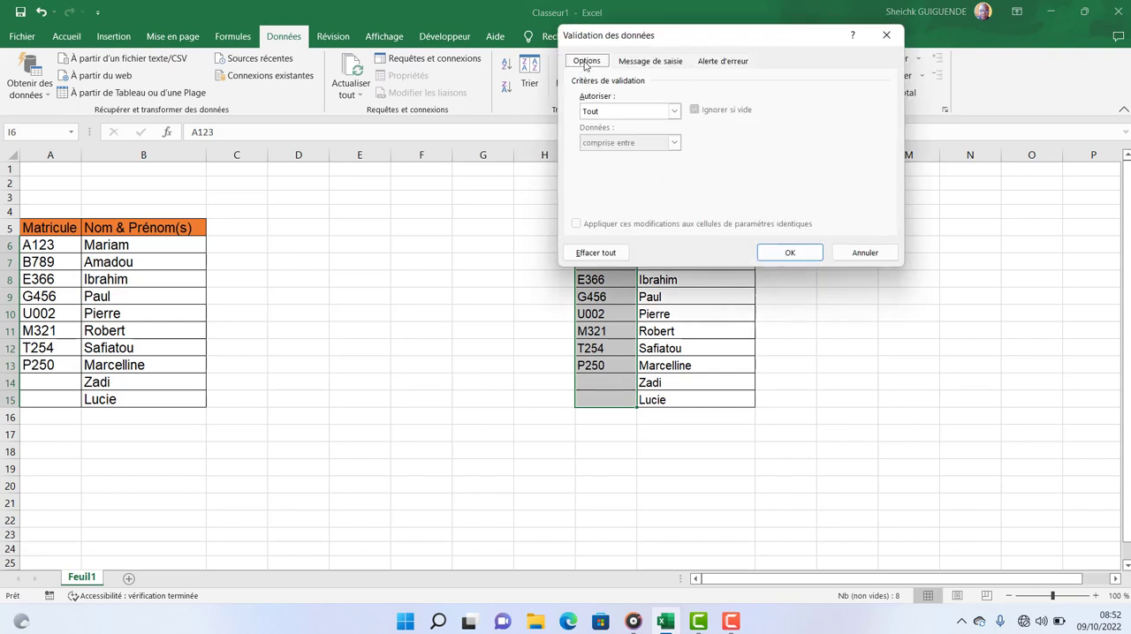
pyautogui.click(675, 113)
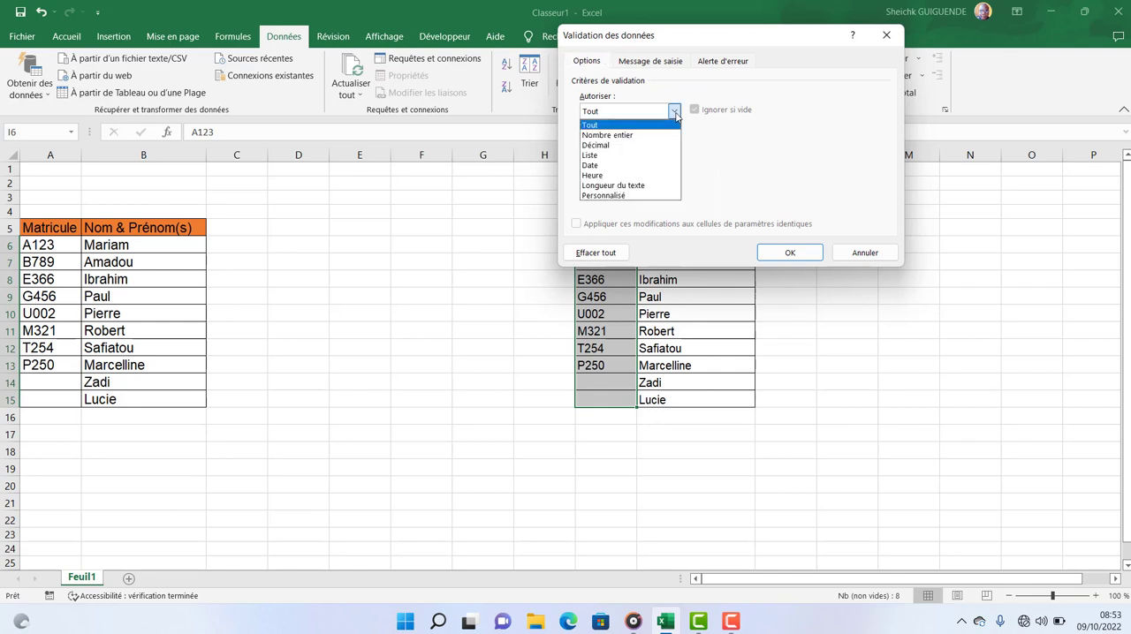
pyautogui.click(644, 196)
# Enter =NB.SI($I$6:$I$15;I6)=1 as the validation formula, picking the range and the criterion cell from the copied table.
pyautogui.click(683, 172)
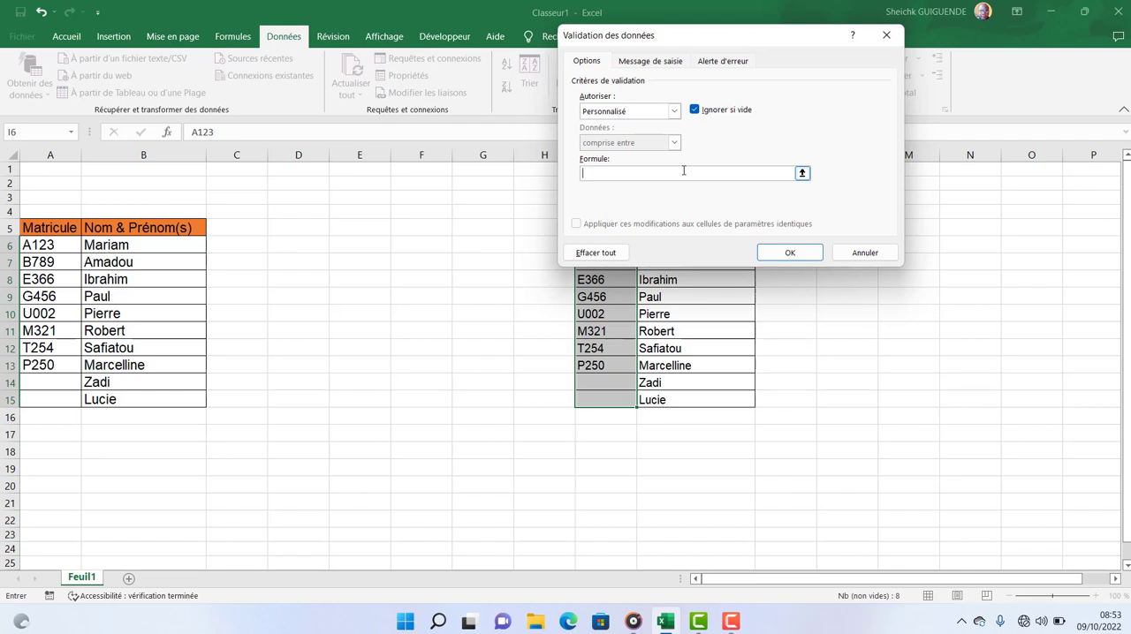
pyautogui.write('=NB.SI(')
pyautogui.moveTo(716, 40); pyautogui.dragTo(344, 75)
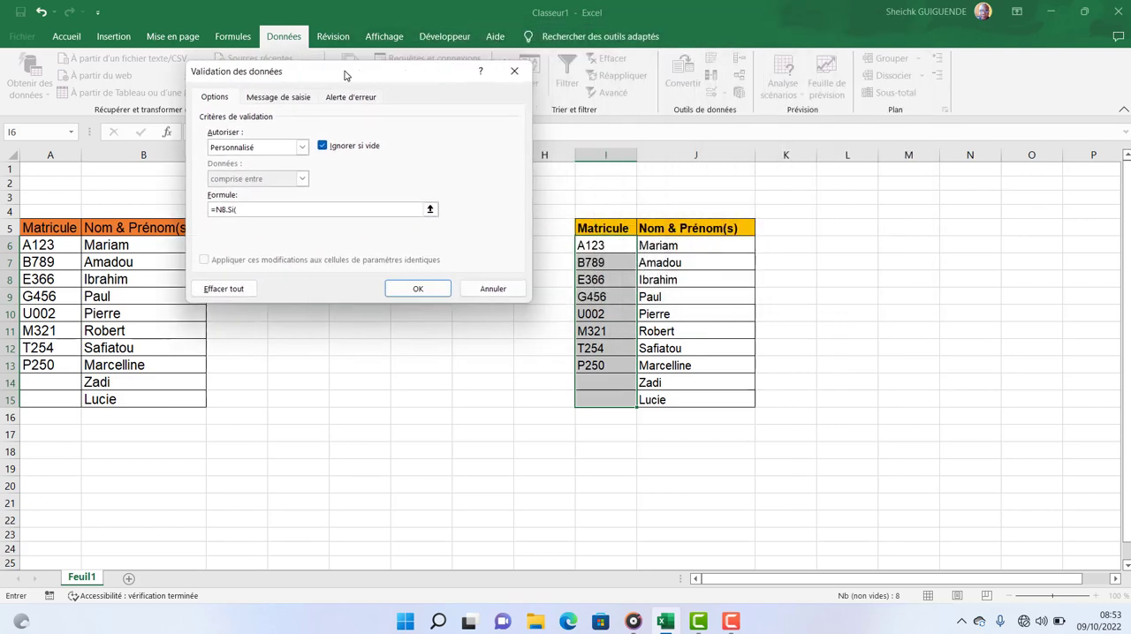
pyautogui.moveTo(610, 240); pyautogui.dragTo(608, 330)
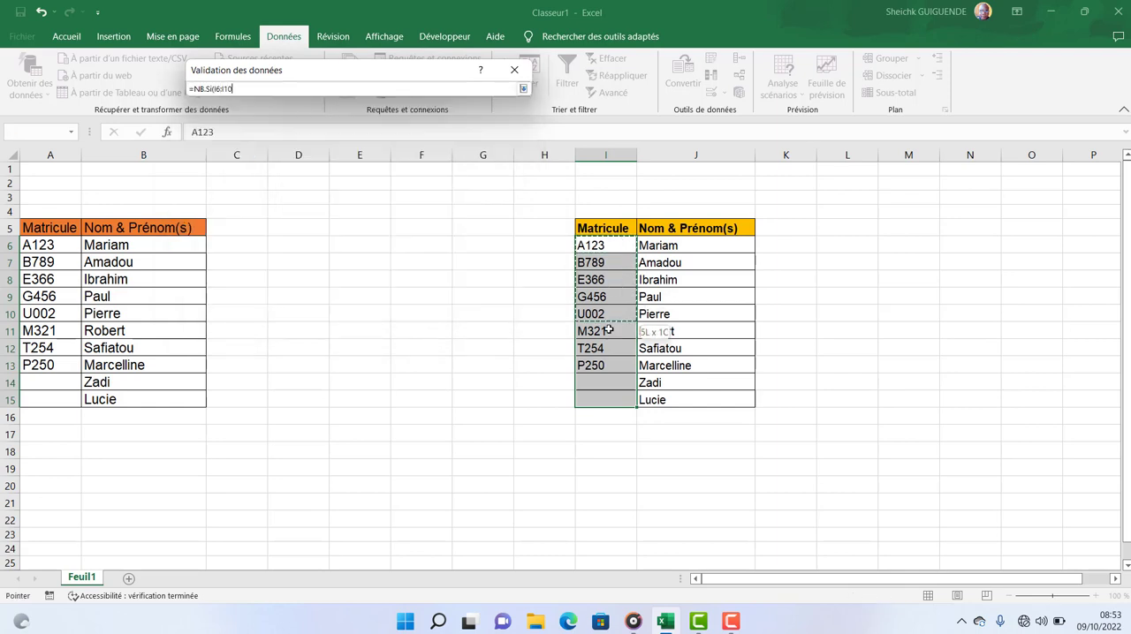
pyautogui.moveTo(607, 390); pyautogui.dragTo(608, 393)
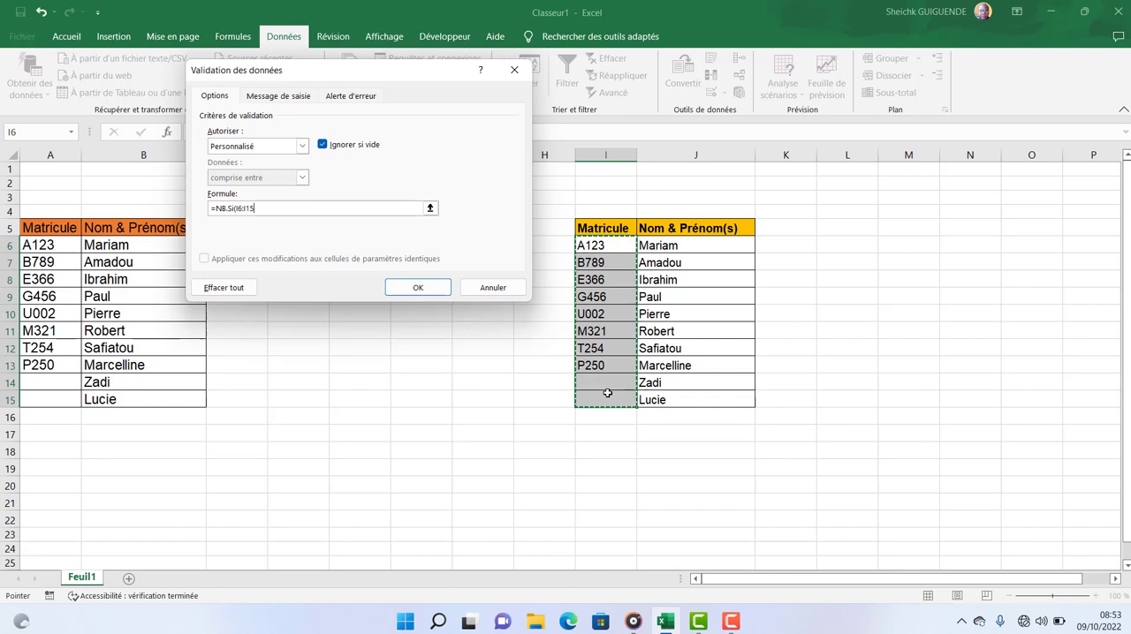
pyautogui.press('F4')
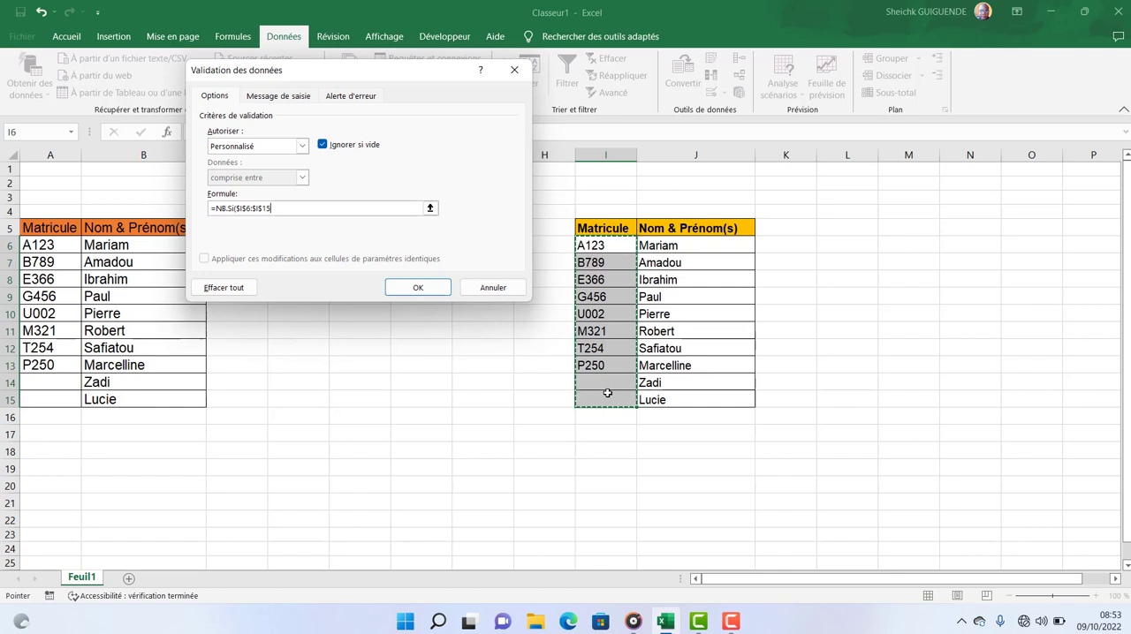
pyautogui.write(';')
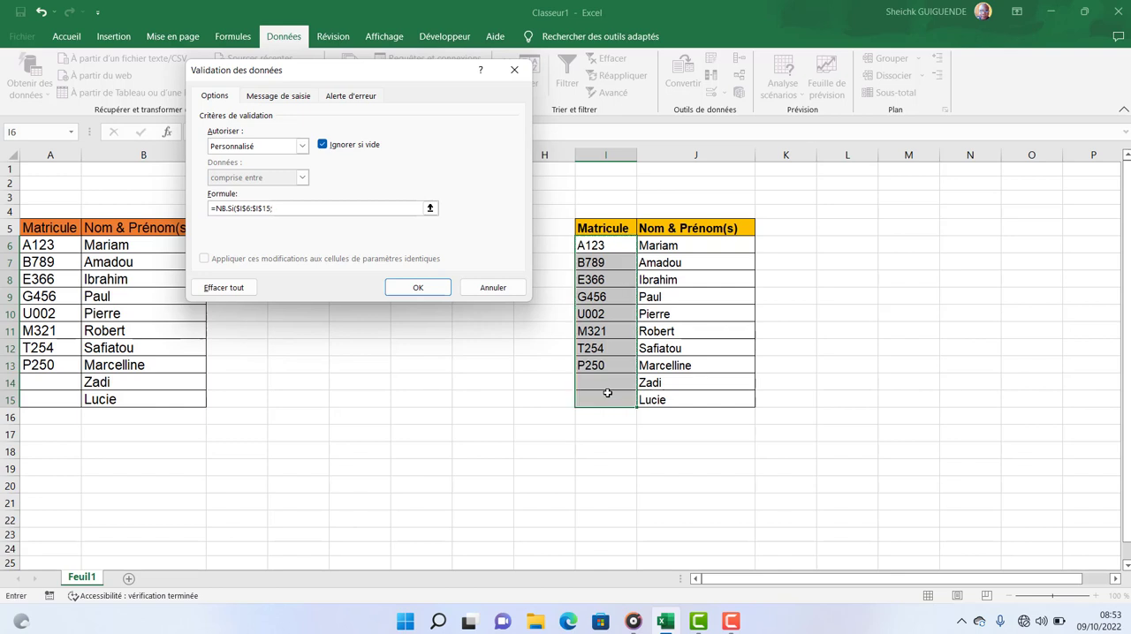
pyautogui.click(615, 248)
pyautogui.write(')=1')
# Set the validation rule's error alert to the Stop style with the title DOUBLON.
pyautogui.click(352, 97)
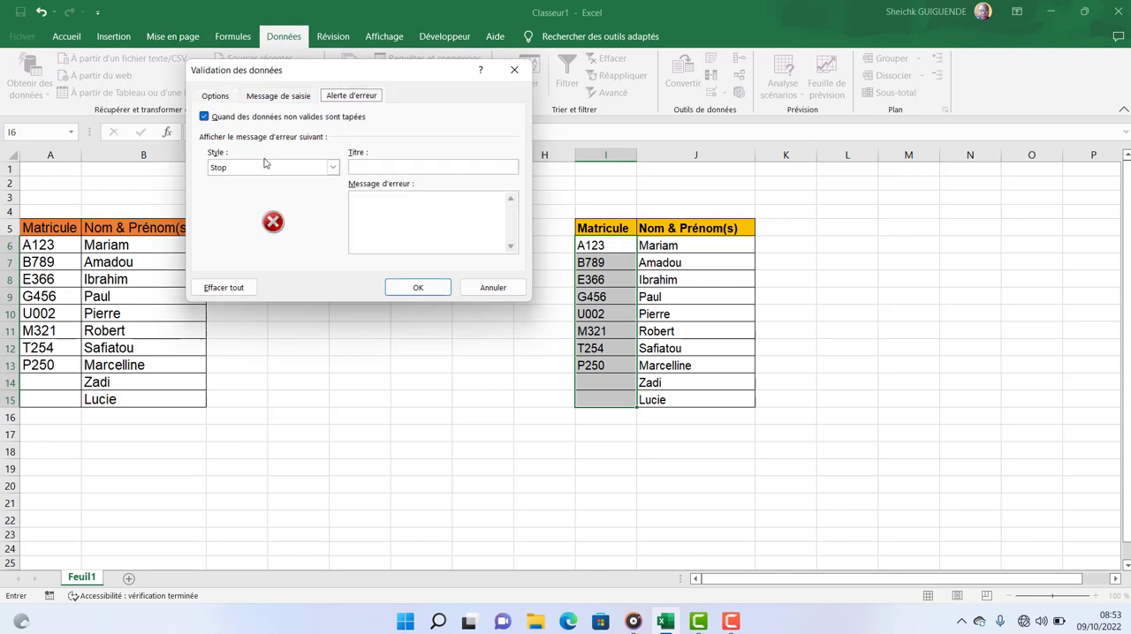
pyautogui.click(332, 168)
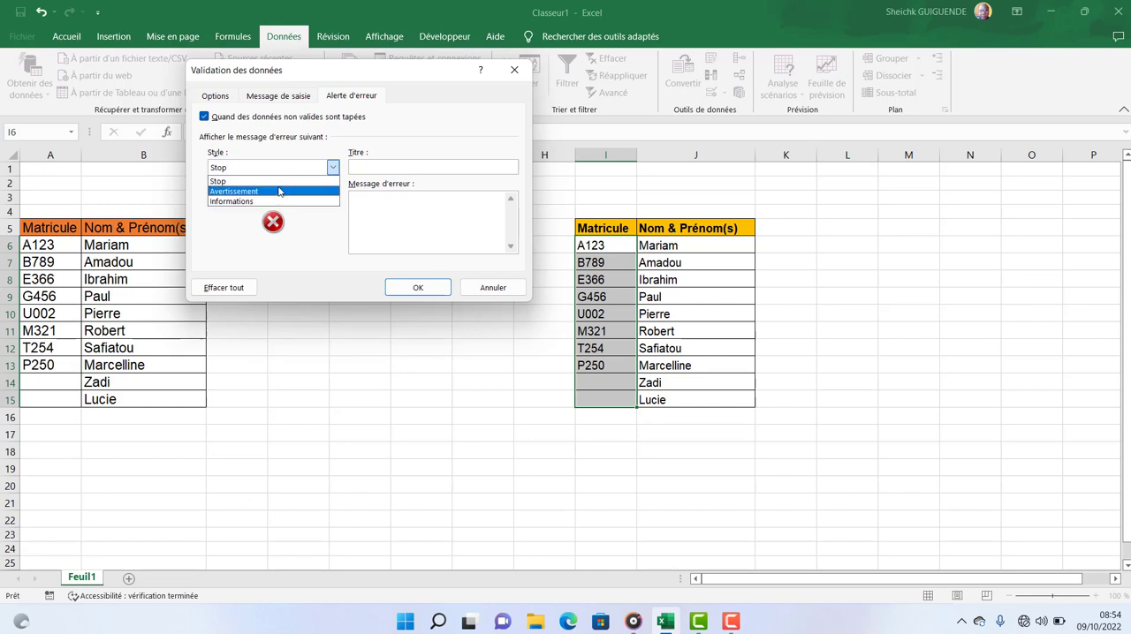
pyautogui.click(282, 181)
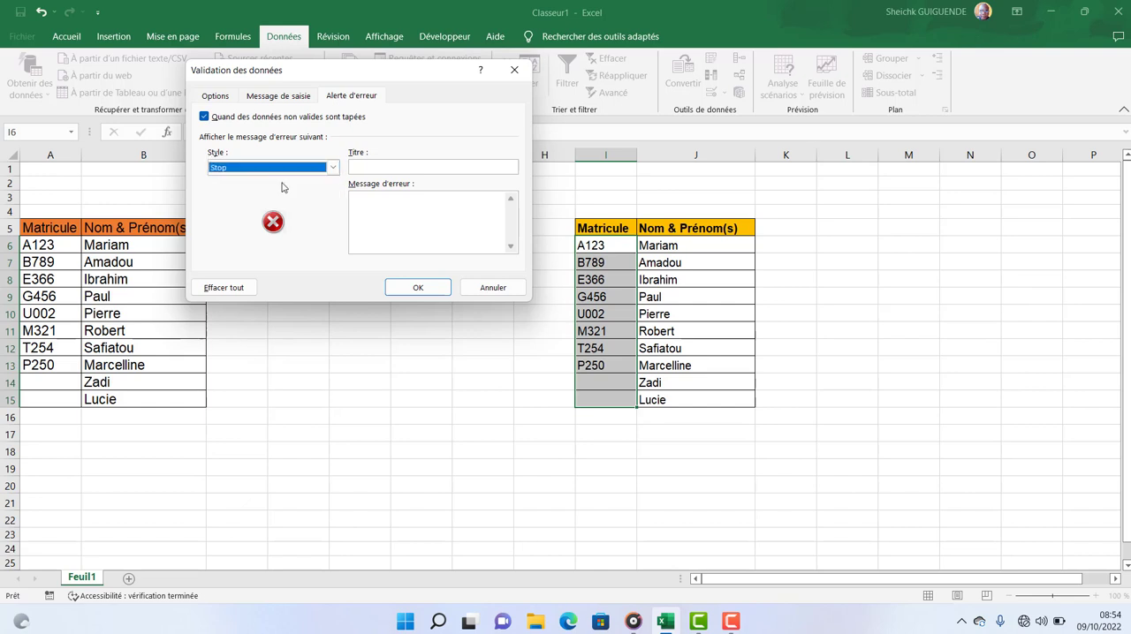
pyautogui.click(410, 169)
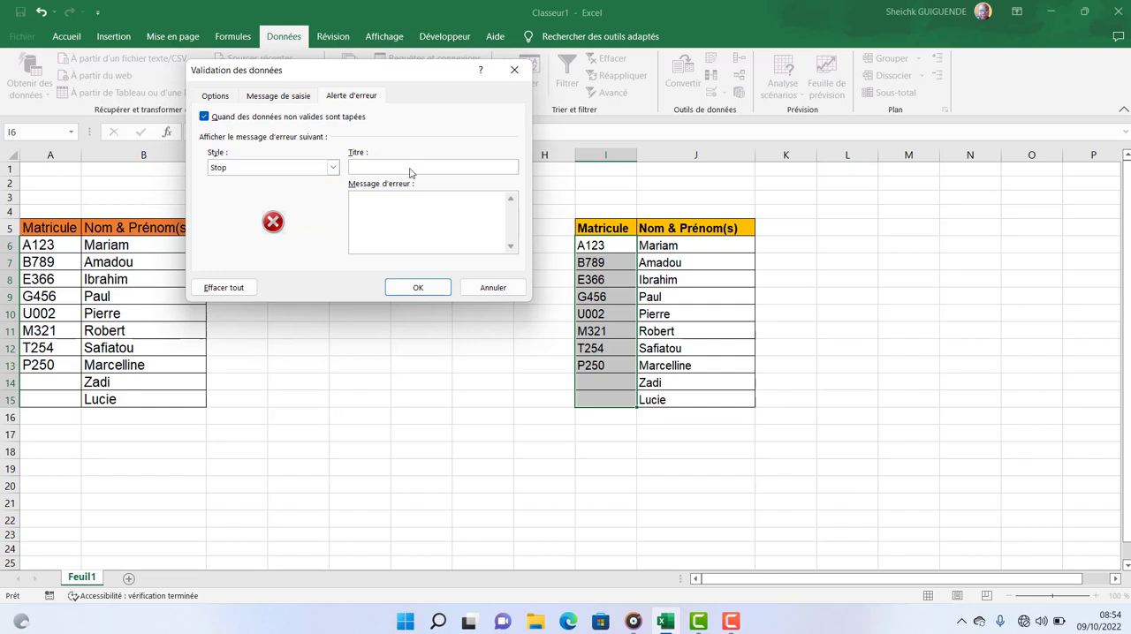
pyautogui.write('DOUB')
pyautogui.write('LON')
pyautogui.write('C')
pyautogui.write('e matr')
pyautogui.write('icule ')
pyautogui.write('est dé')
pyautogui.write('jà')
pyautogui.write(' attri')
pyautogui.write('bué ')
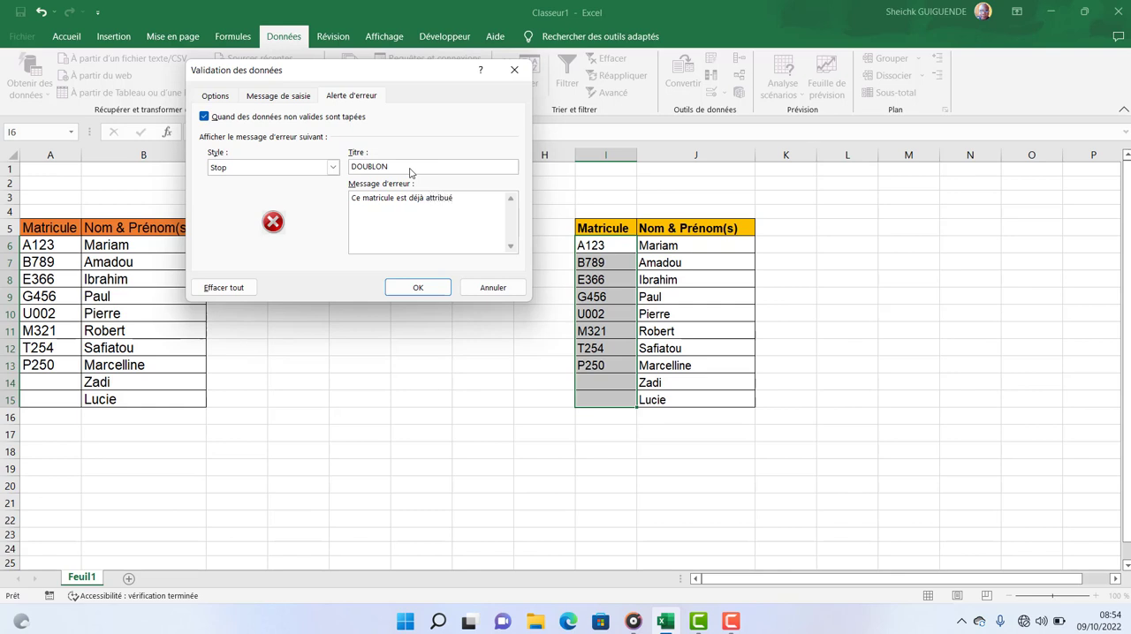
pyautogui.write('à un élève!!')
# Enter the error message "Ce matricule est déjà attribué à un élève!!" and apply the validation rule.
pyautogui.click(417, 288)
pyautogui.click(861, 344)
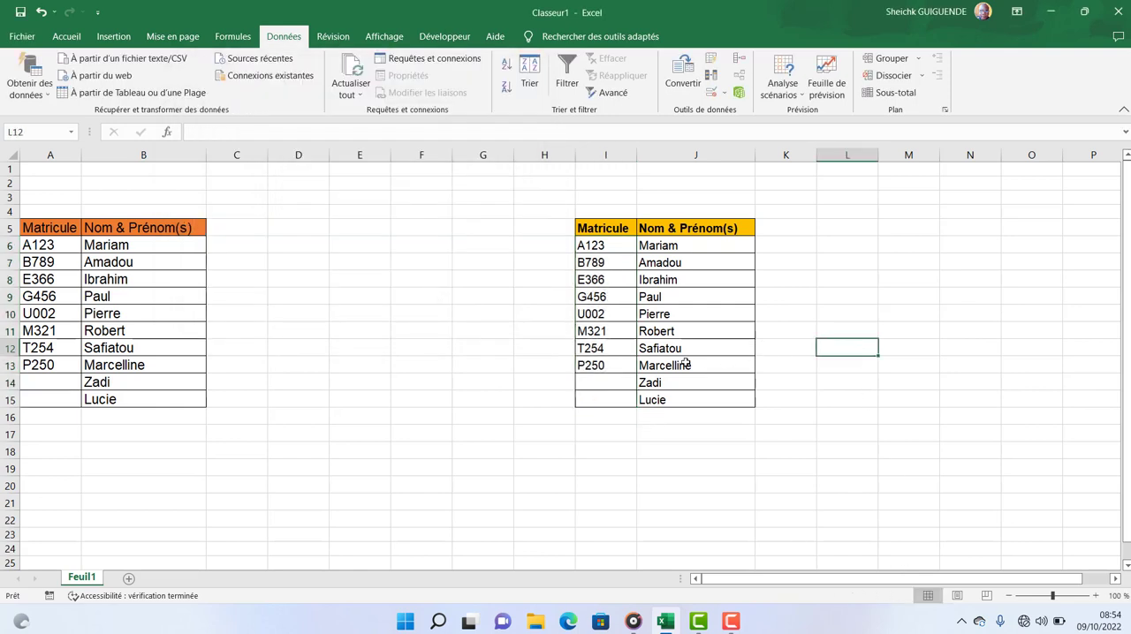
# Enter a new, unused matricule in cell I14 of the copied table.
pyautogui.click(601, 379)
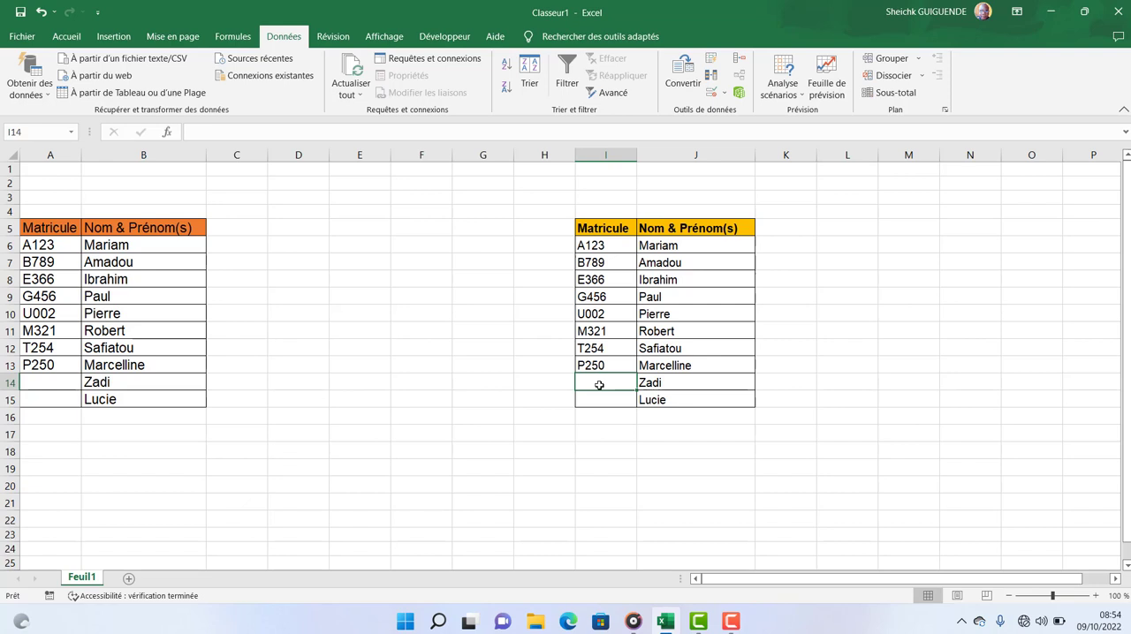
pyautogui.write('D254')
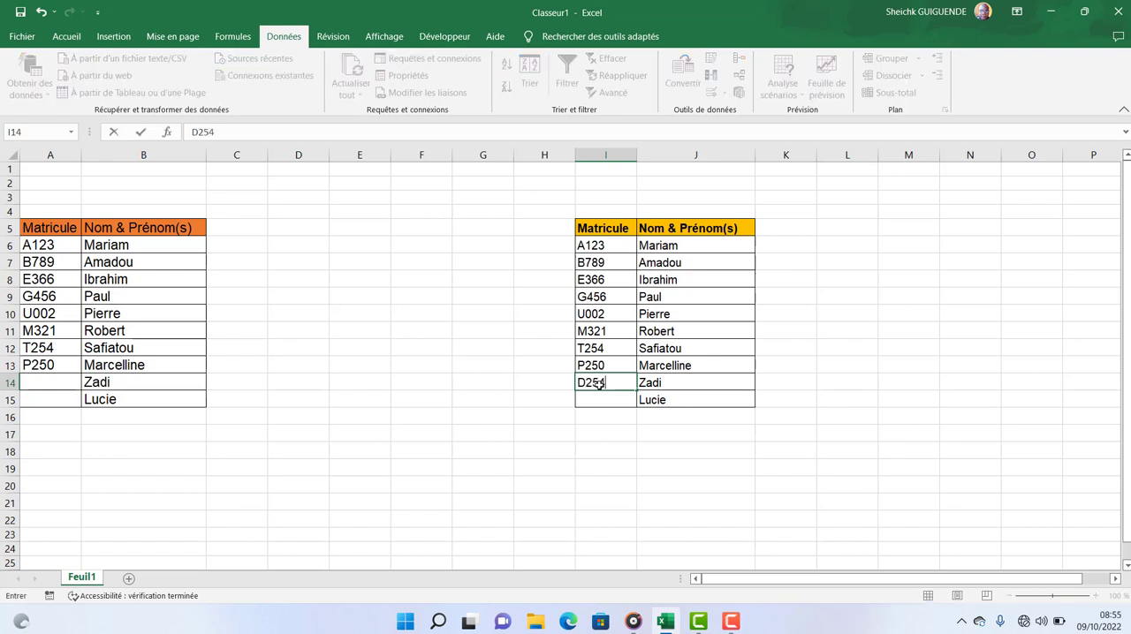
pyautogui.press('Return')
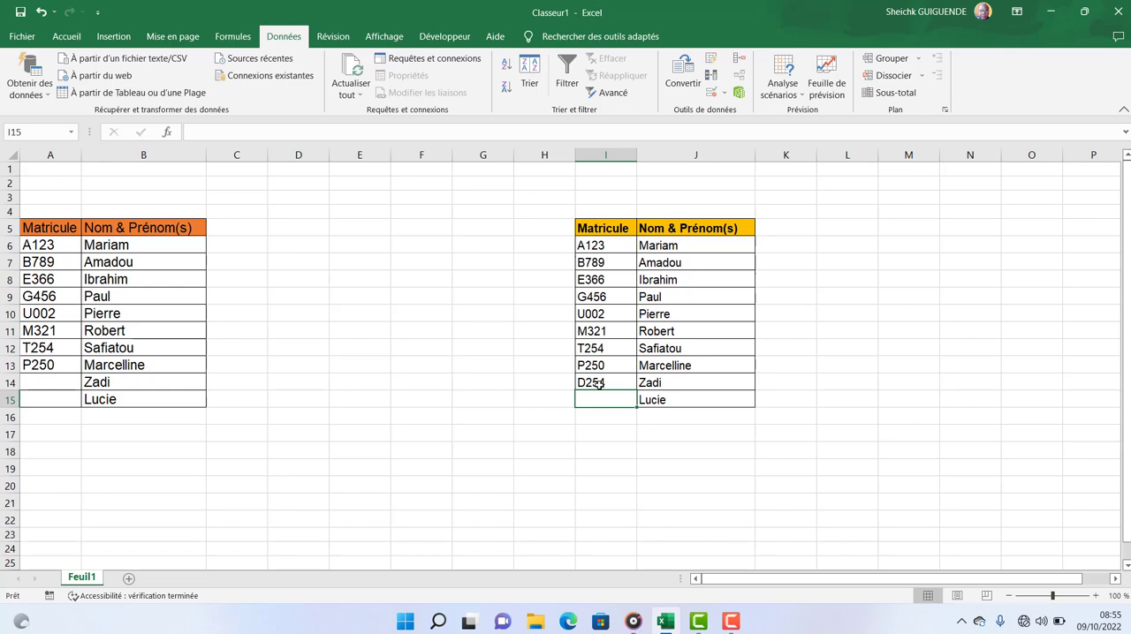
# Test the duplicate rule by trying to enter the same matricule as in I14 in cell I15.
pyautogui.write('D254')
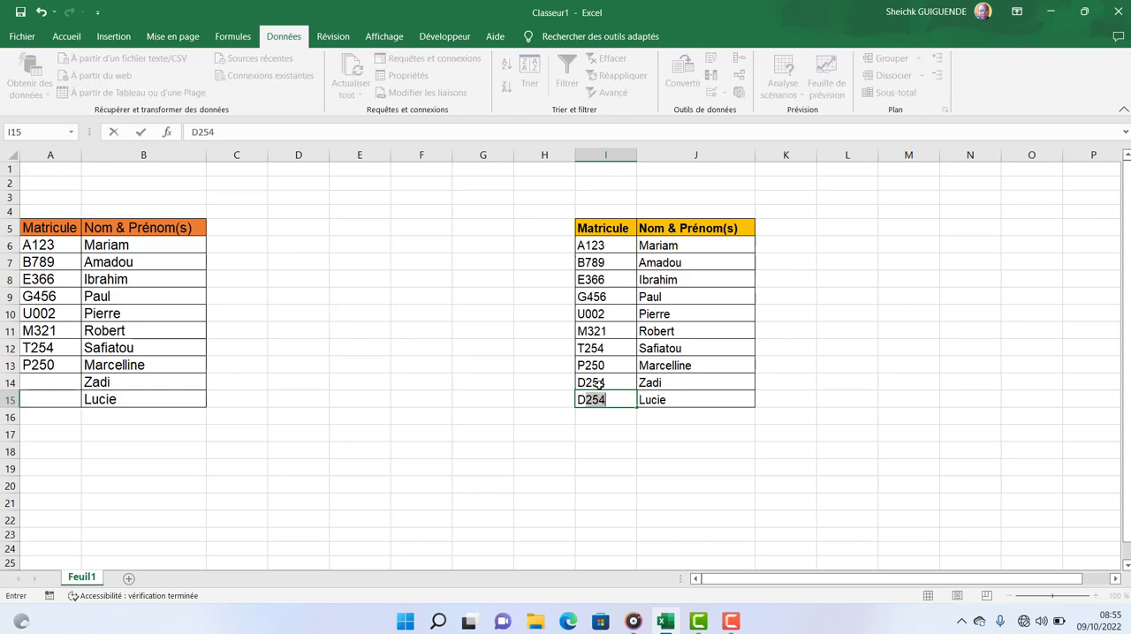
pyautogui.press('Return')
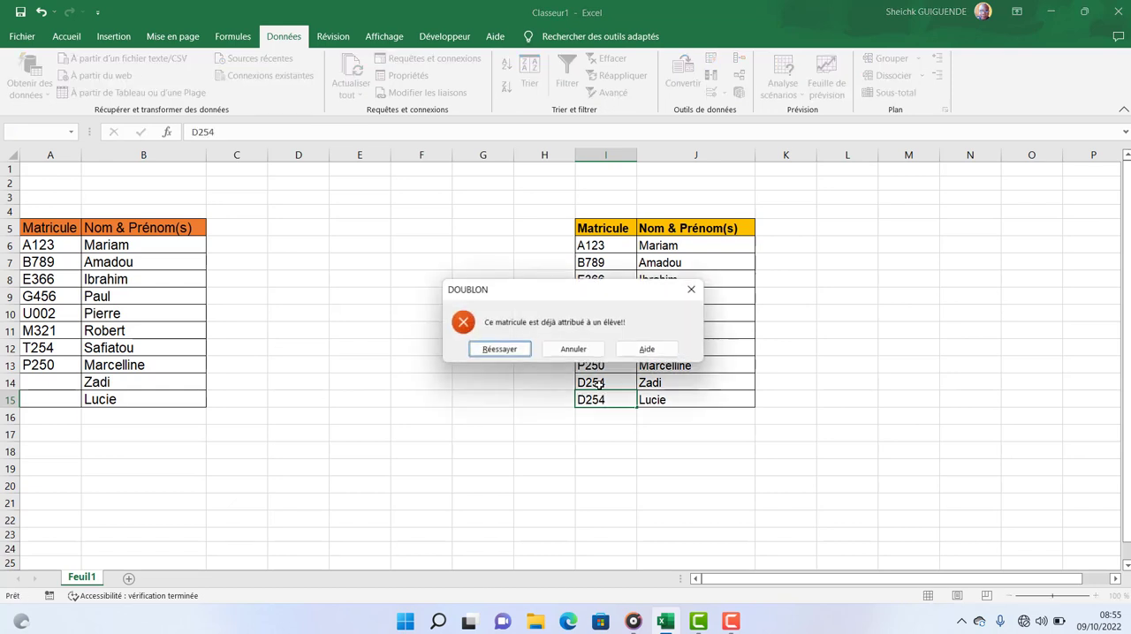